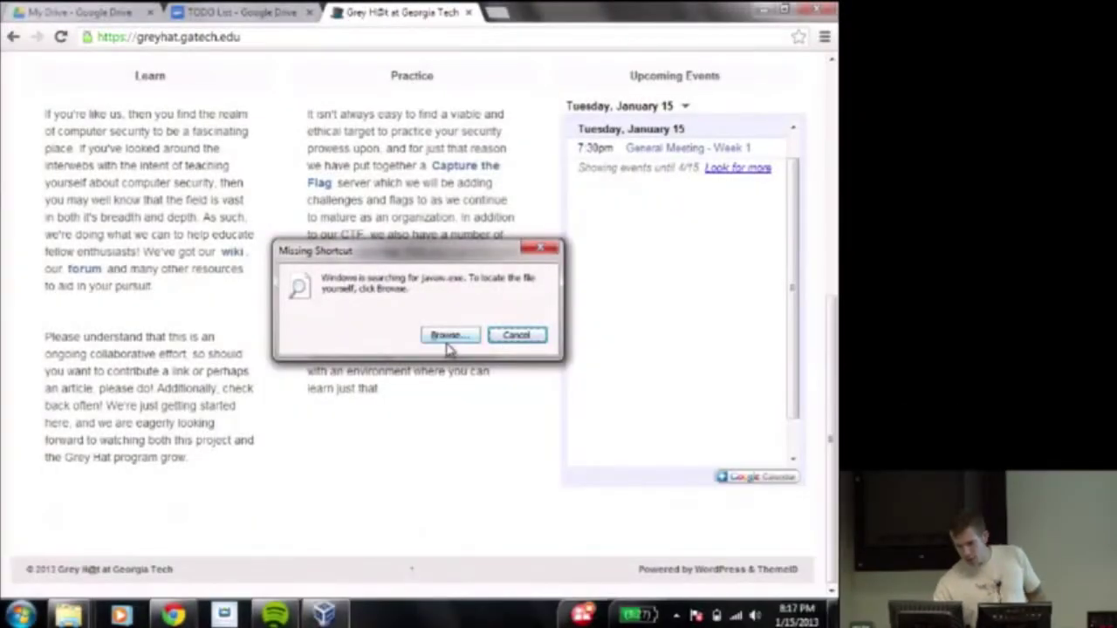
# - Locate the missing javaw executable in Program Files (x86)\Java\jre7\bin on Windows7_OS (C:) so the Paros shortcut can launch
pyautogui.click(446, 336)
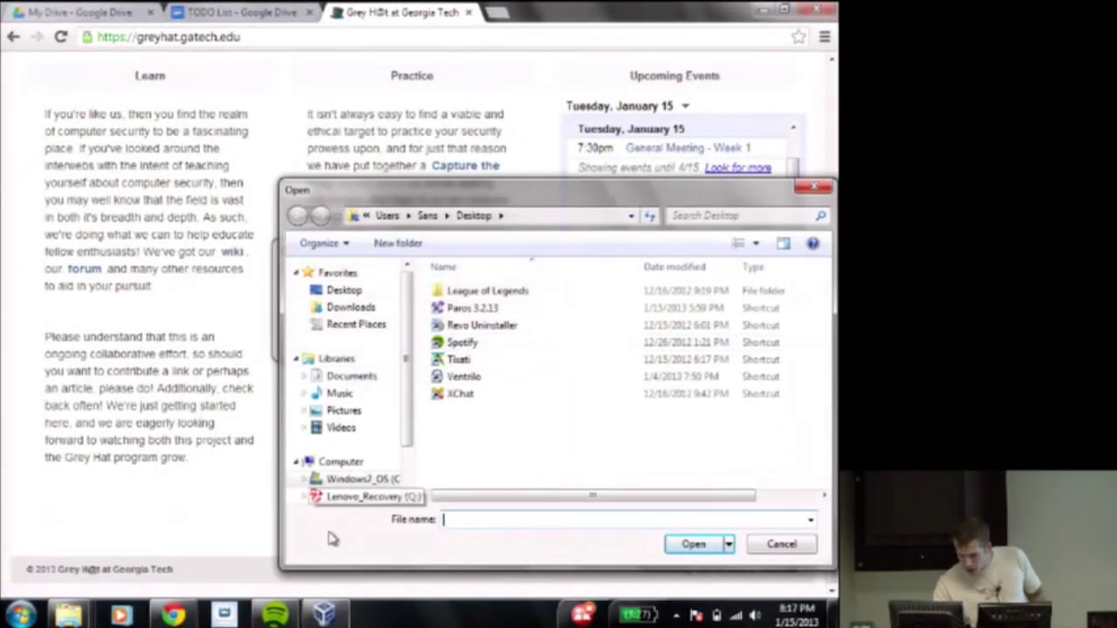
pyautogui.click(353, 479)
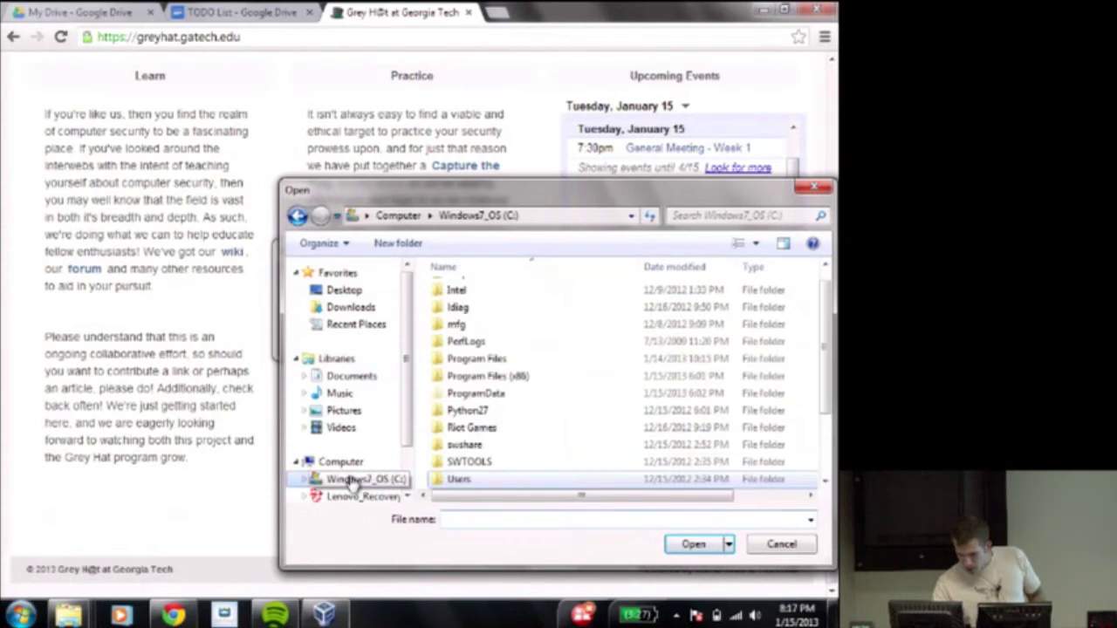
pyautogui.doubleClick(495, 378)
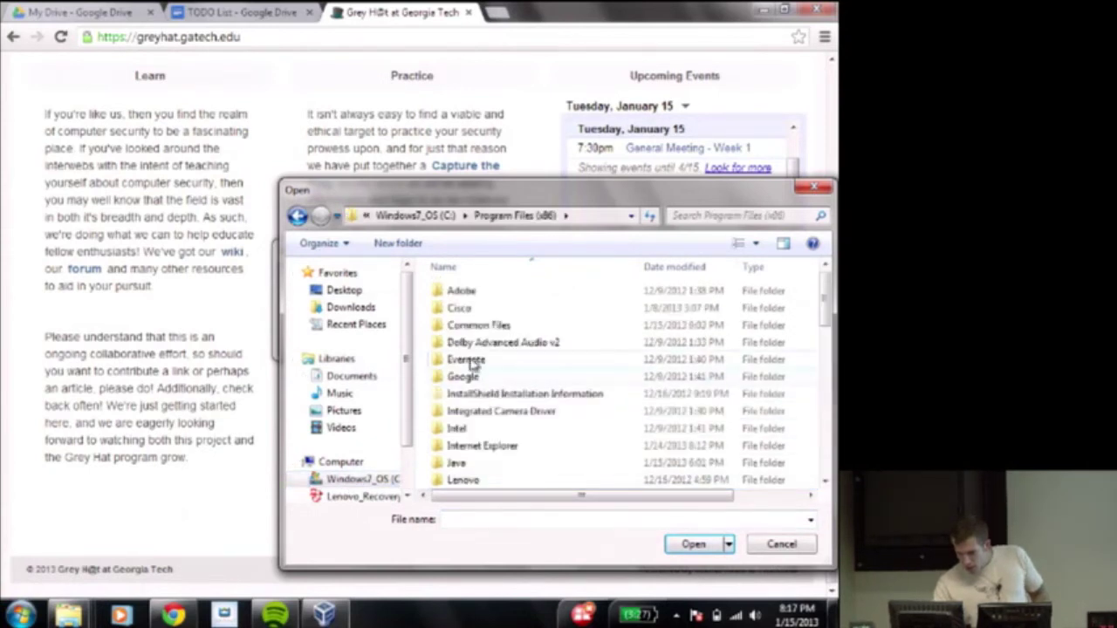
pyautogui.doubleClick(457, 462)
pyautogui.doubleClick(457, 290)
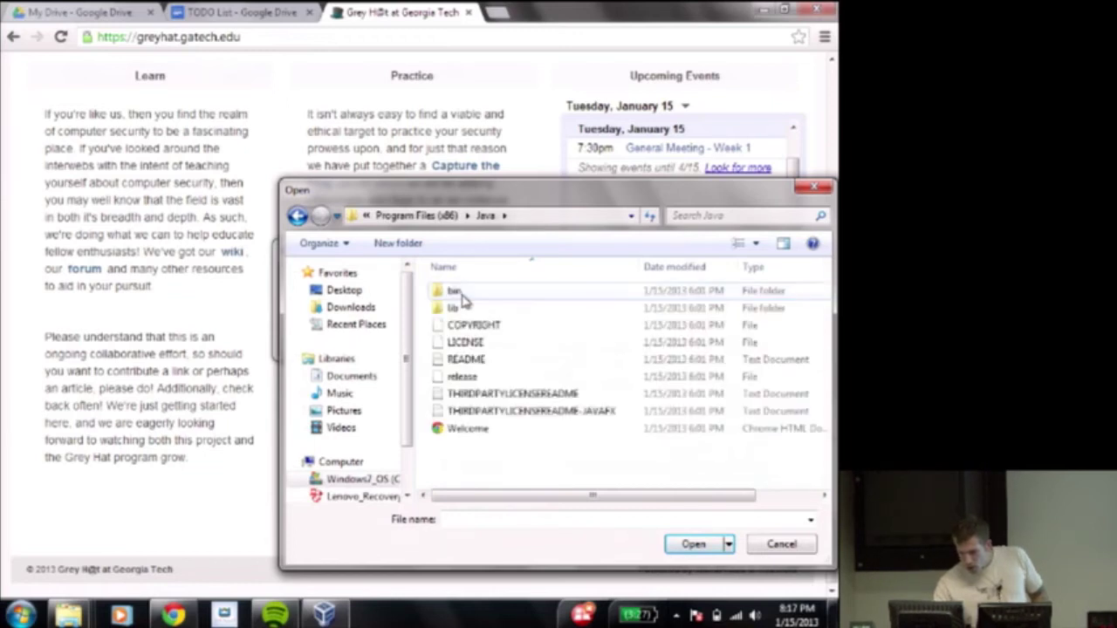
pyautogui.doubleClick(459, 291)
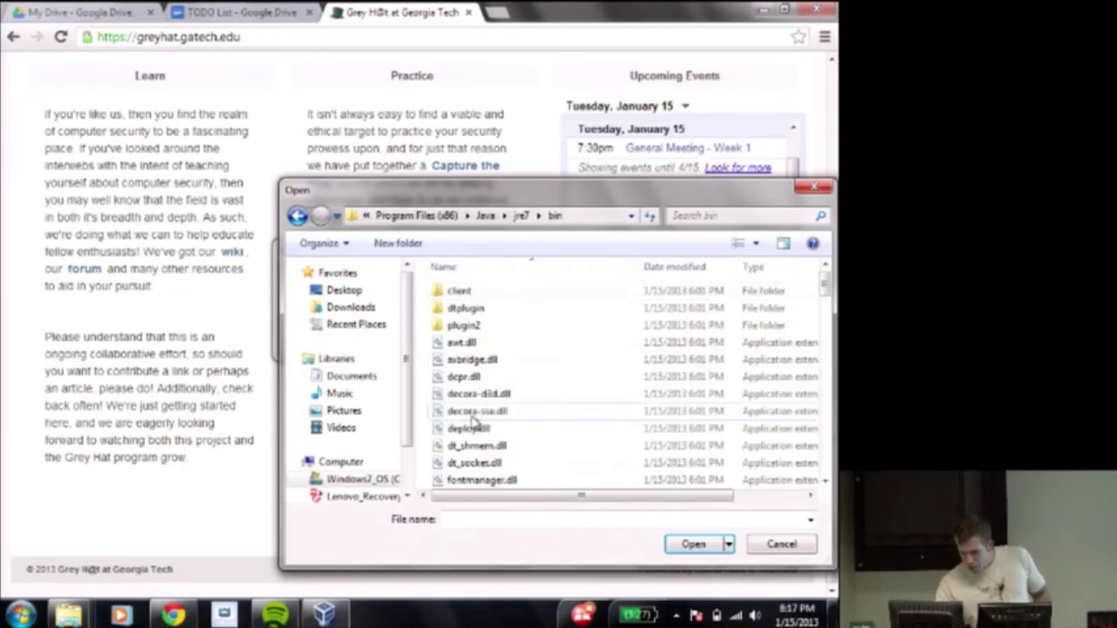
pyautogui.scroll(-4, 471, 419)
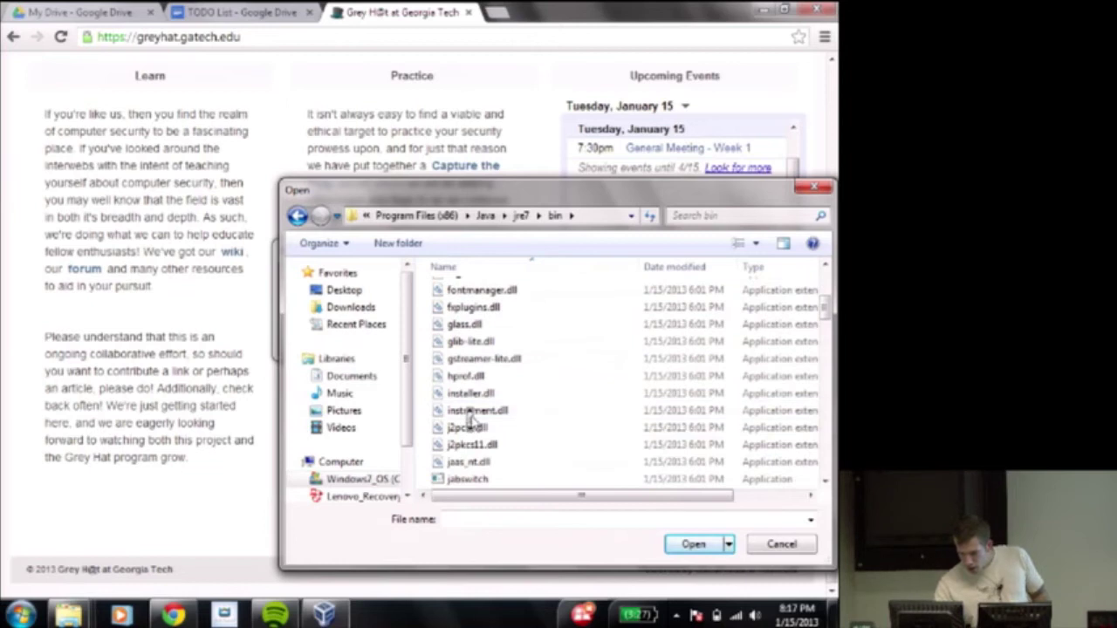
pyautogui.scroll(-2, 471, 424)
pyautogui.scroll(-1, 471, 447)
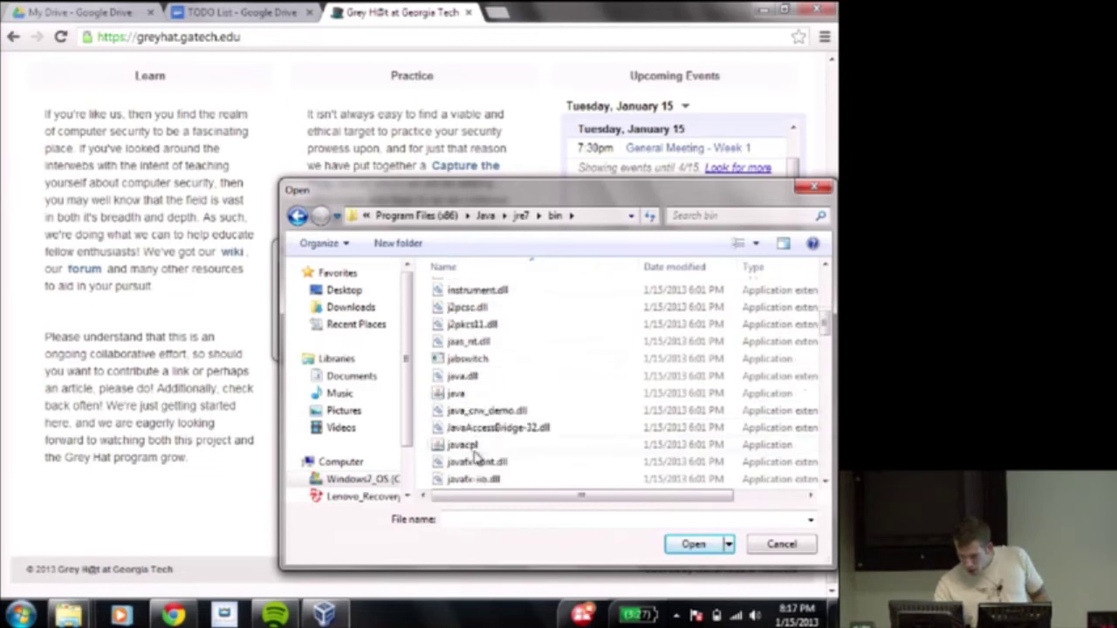
pyautogui.scroll(-1, 475, 462)
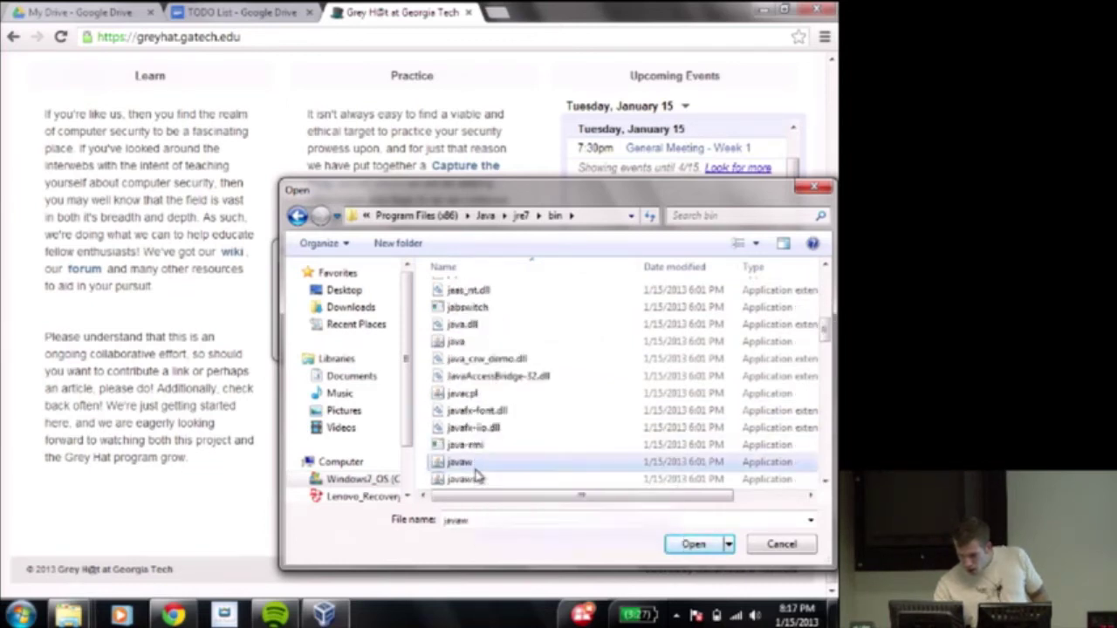
pyautogui.doubleClick(476, 472)
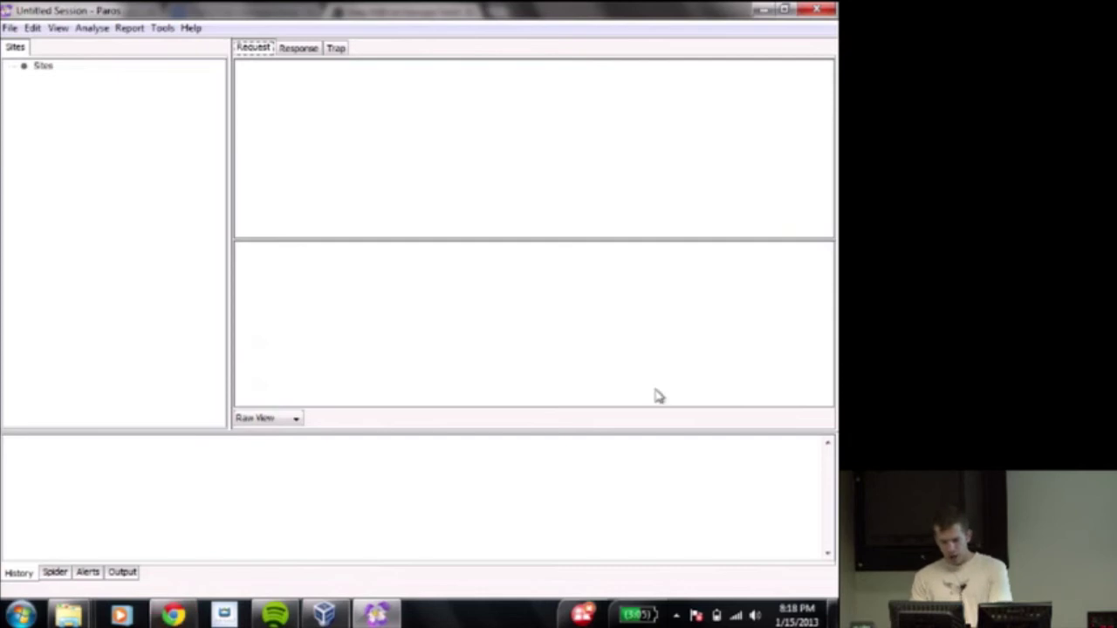
# - Turn on trapping of both requests and responses in Paros
pyautogui.click(338, 49)
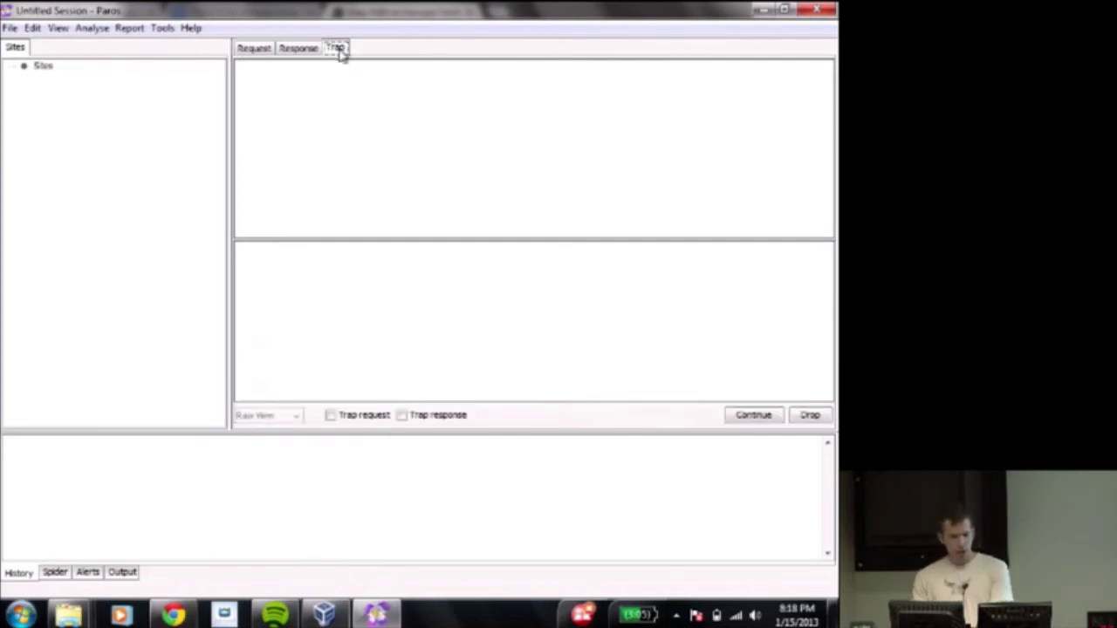
pyautogui.click(352, 417)
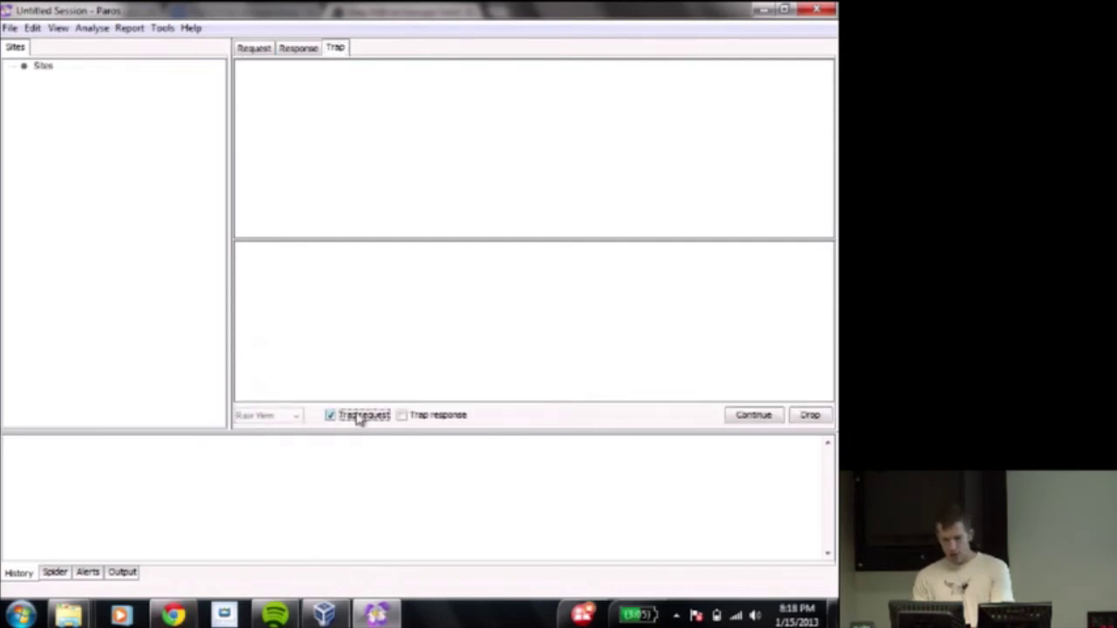
pyautogui.click(424, 421)
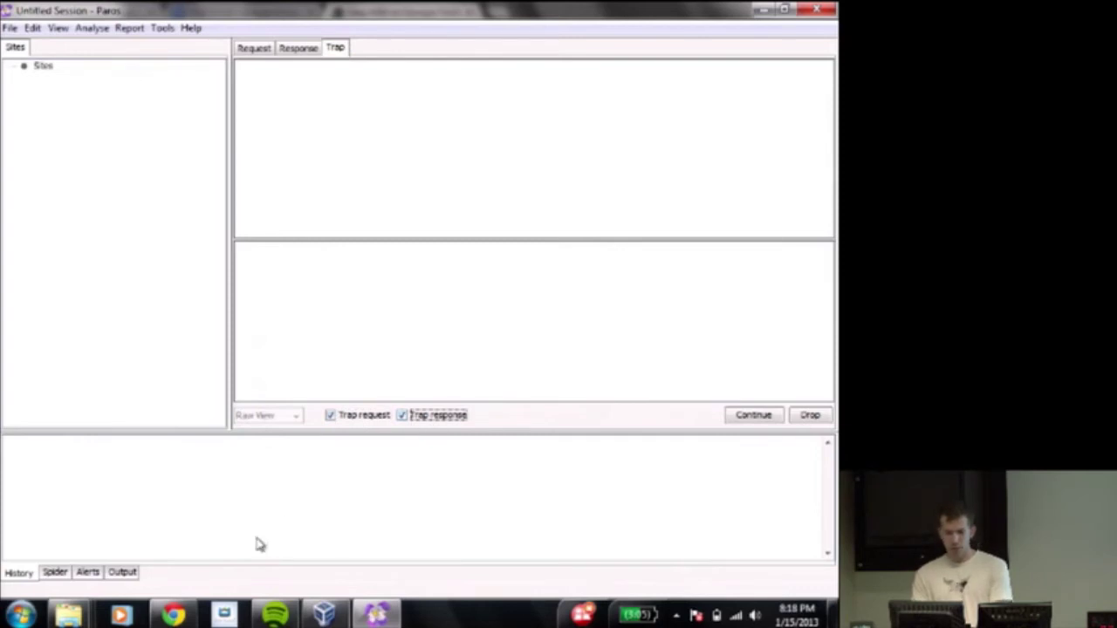
# - Switch to Chrome and open the system proxy settings from its advanced network settings
pyautogui.click(173, 615)
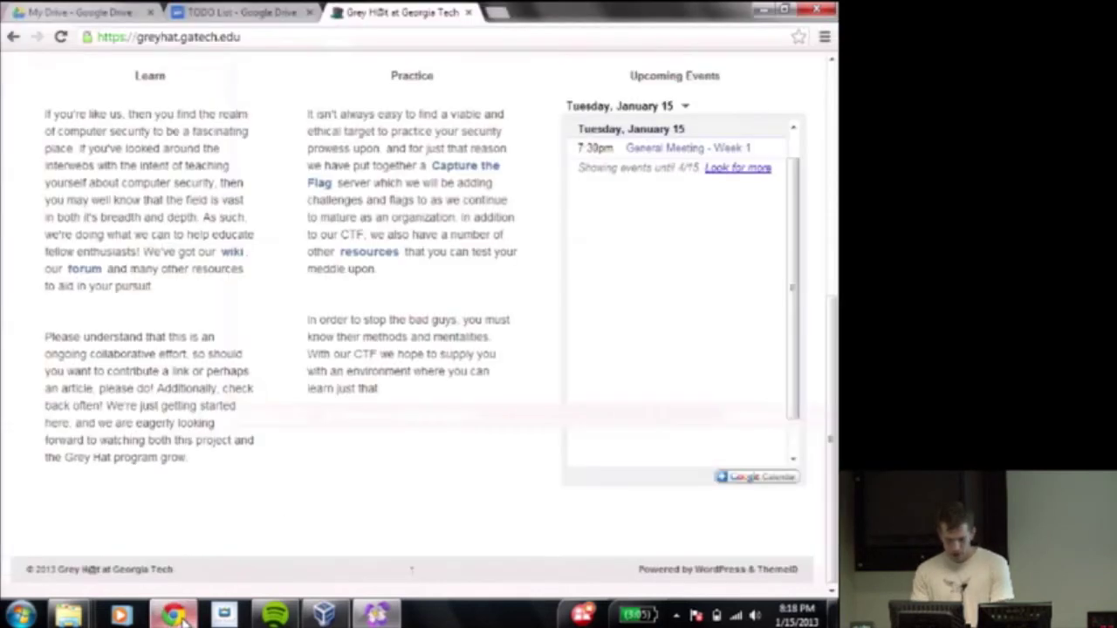
pyautogui.click(825, 37)
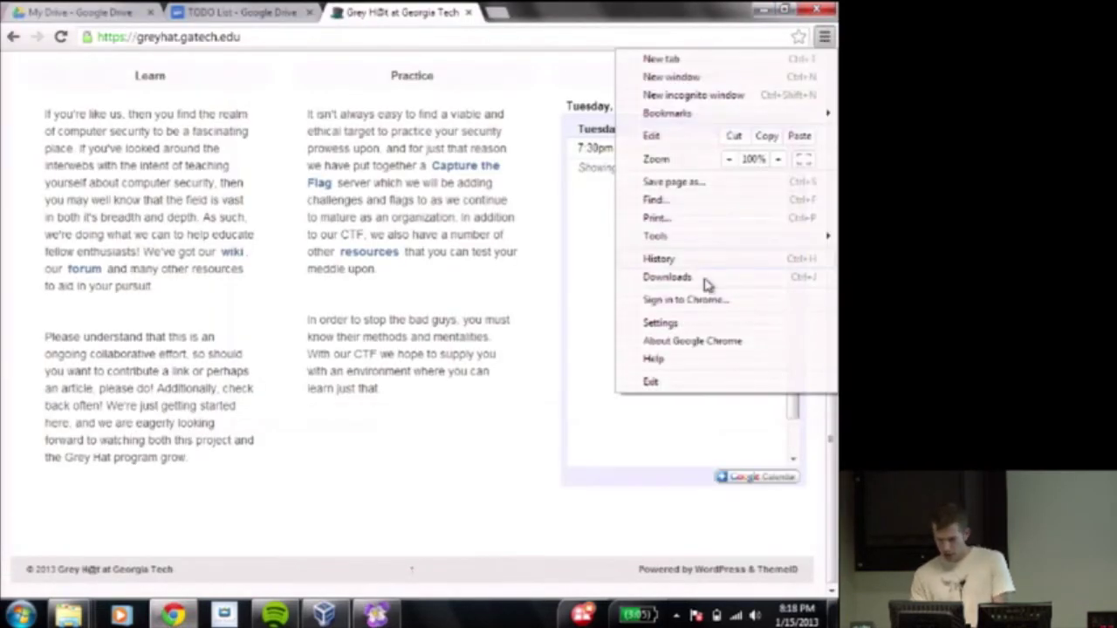
pyautogui.click(703, 325)
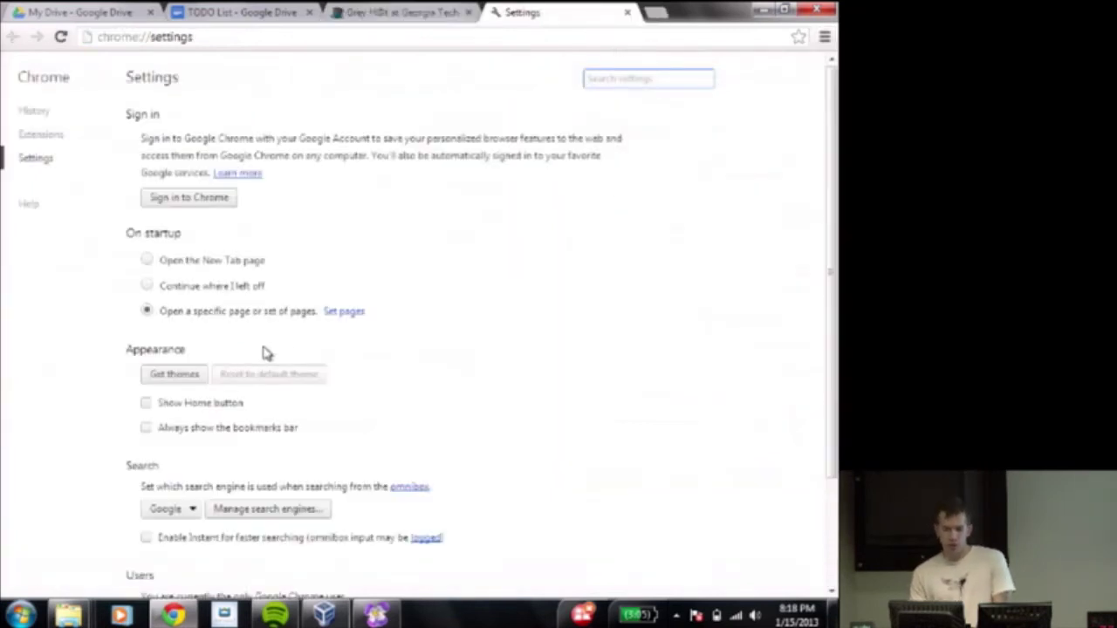
pyautogui.scroll(-3, 279, 343)
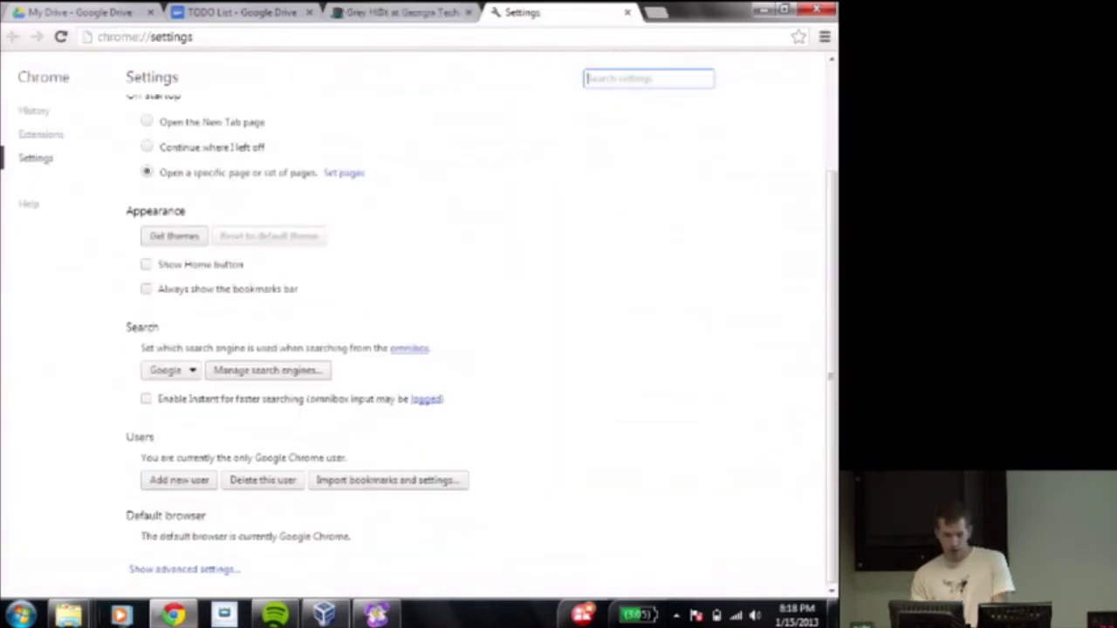
pyautogui.click(168, 571)
pyautogui.scroll(-3, 262, 528)
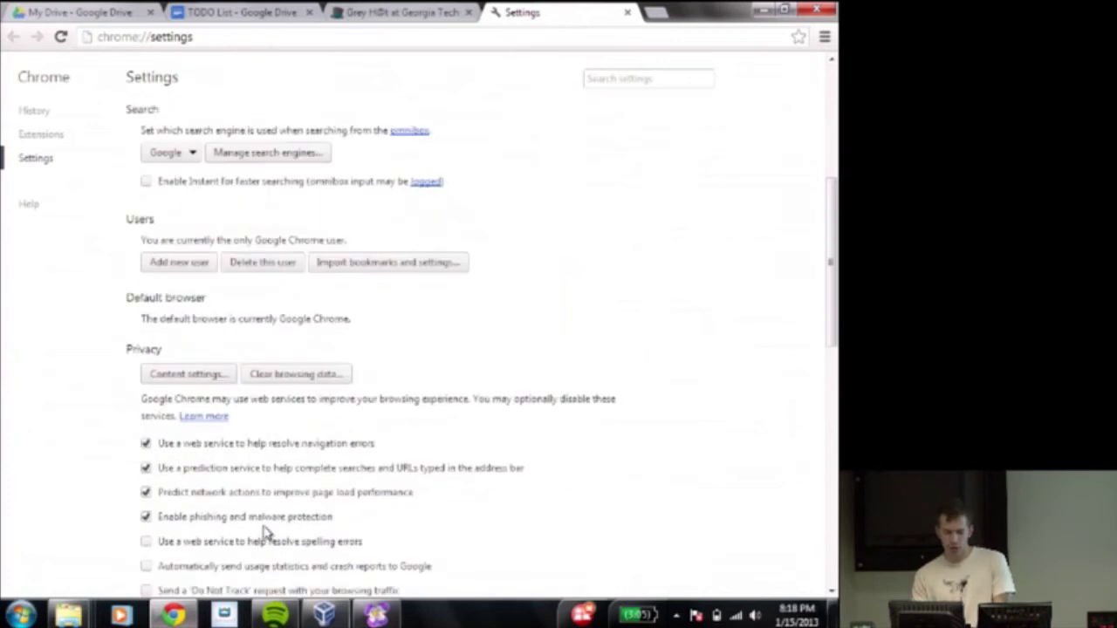
pyautogui.scroll(-4, 261, 528)
pyautogui.scroll(-2, 264, 532)
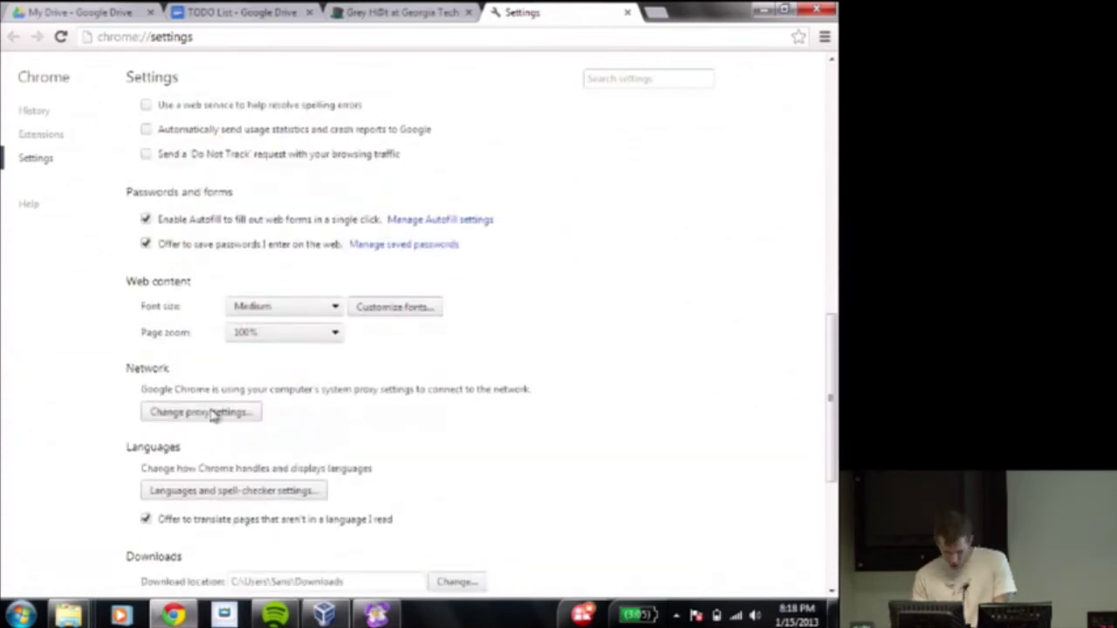
pyautogui.click(204, 411)
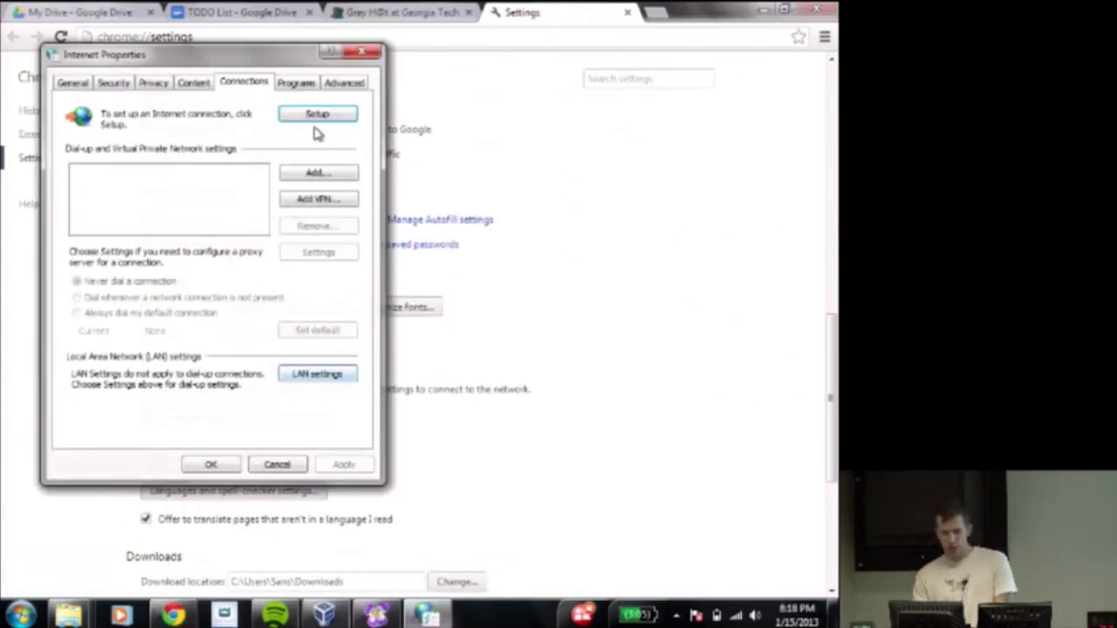
# - Enable the LAN proxy server with address 127.0.0.1 and accept the connection properties
pyautogui.click(319, 377)
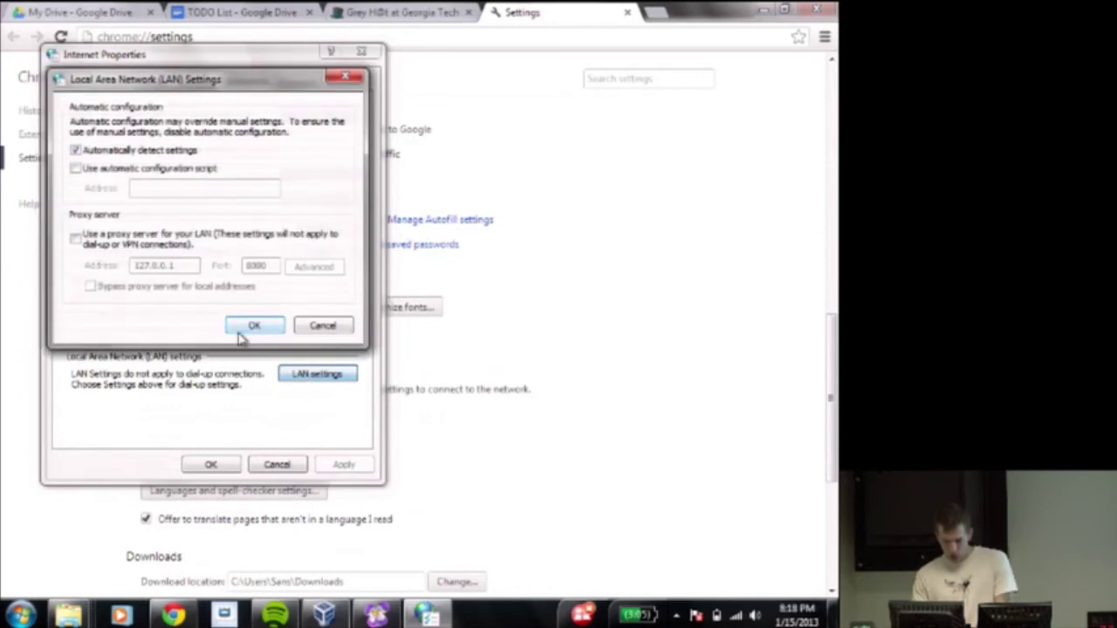
pyautogui.click(170, 244)
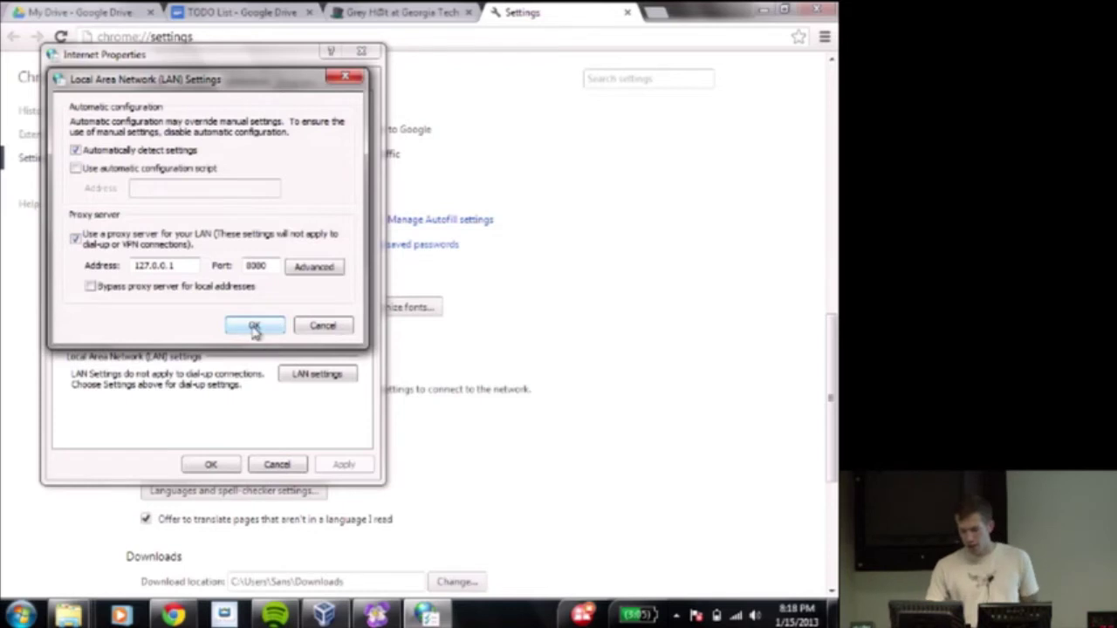
pyautogui.click(254, 326)
pyautogui.click(210, 464)
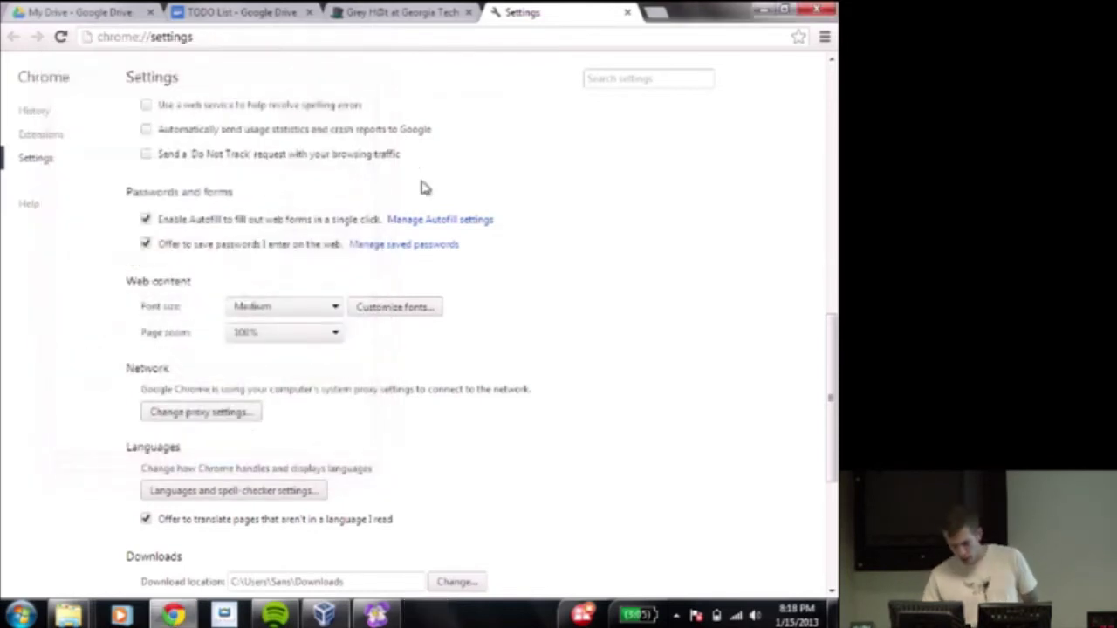
# - Load moarcodeplz.com in the browser
pyautogui.click(328, 37)
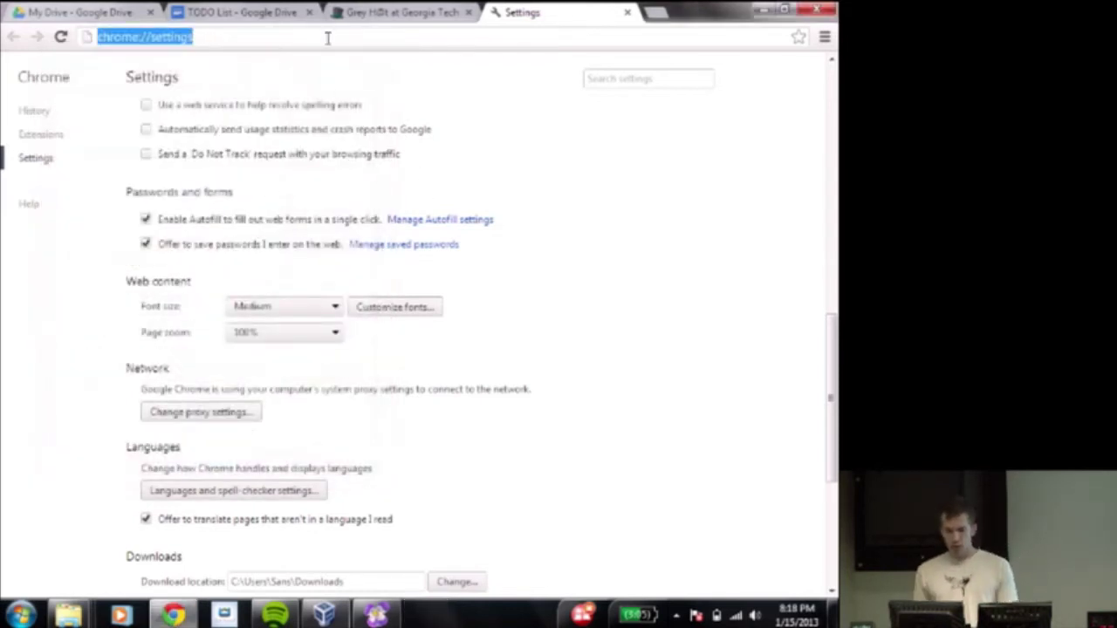
pyautogui.write('mnocacode')
pyautogui.press('BackSpace')
pyautogui.press('BackSpace')
pyautogui.press('BackSpace')
pyautogui.press('BackSpace')
pyautogui.press('BackSpace')
pyautogui.press('BackSpace')
pyautogui.press('BackSpace')
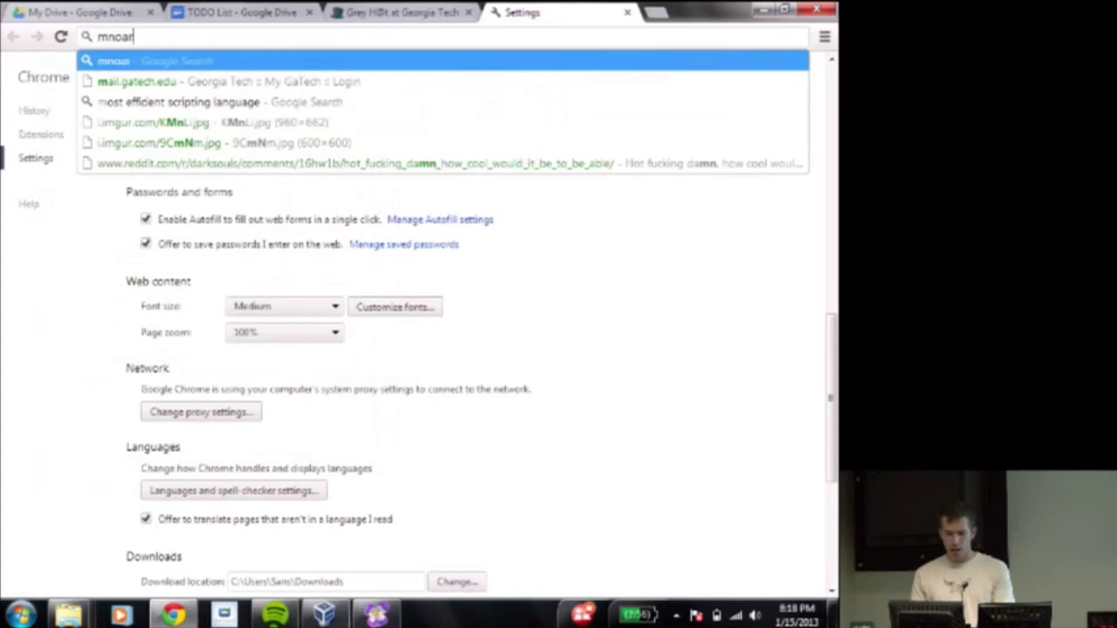
pyautogui.press('BackSpace')
pyautogui.write('oarcodeplz.com')
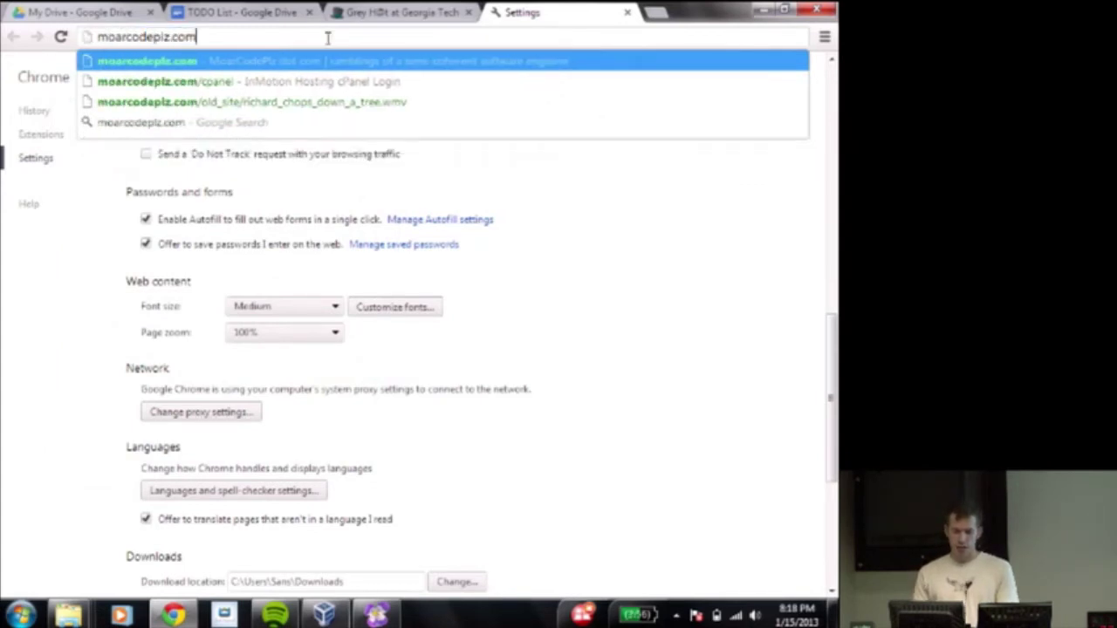
pyautogui.press('Return')
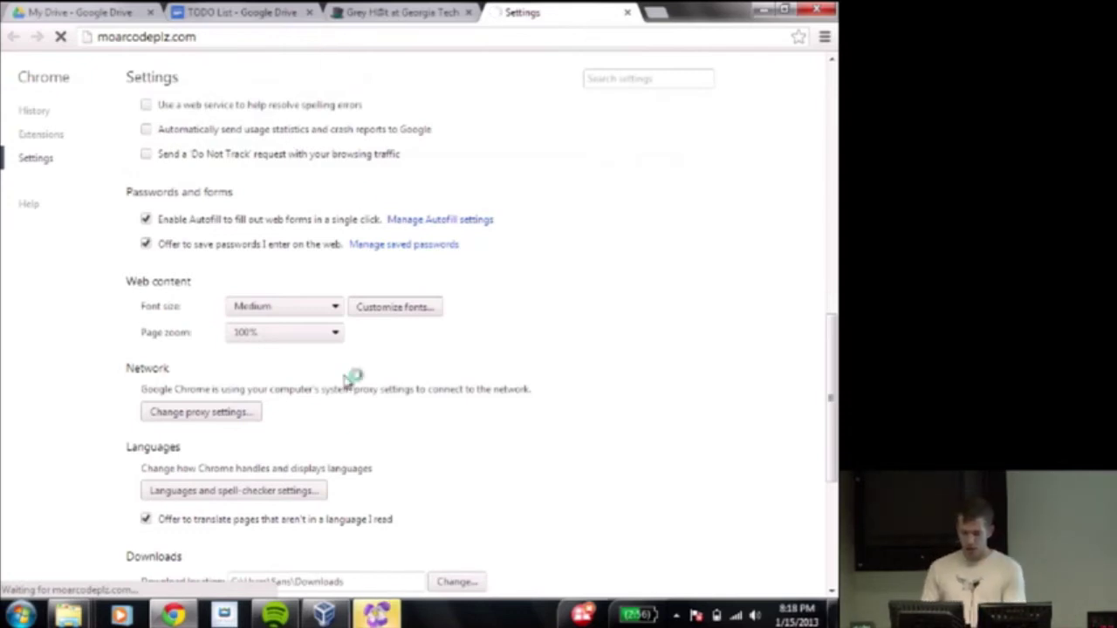
# - Switch to Paros, turn off request and response trapping, and let the trapped request continue
pyautogui.click(376, 615)
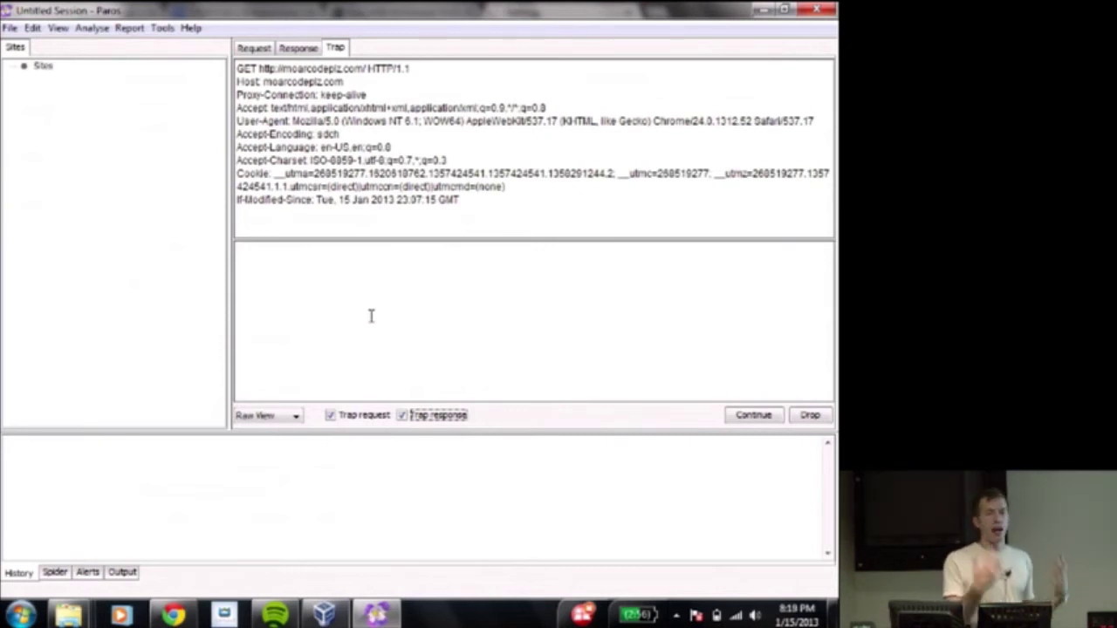
pyautogui.click(357, 416)
pyautogui.click(460, 416)
pyautogui.click(752, 416)
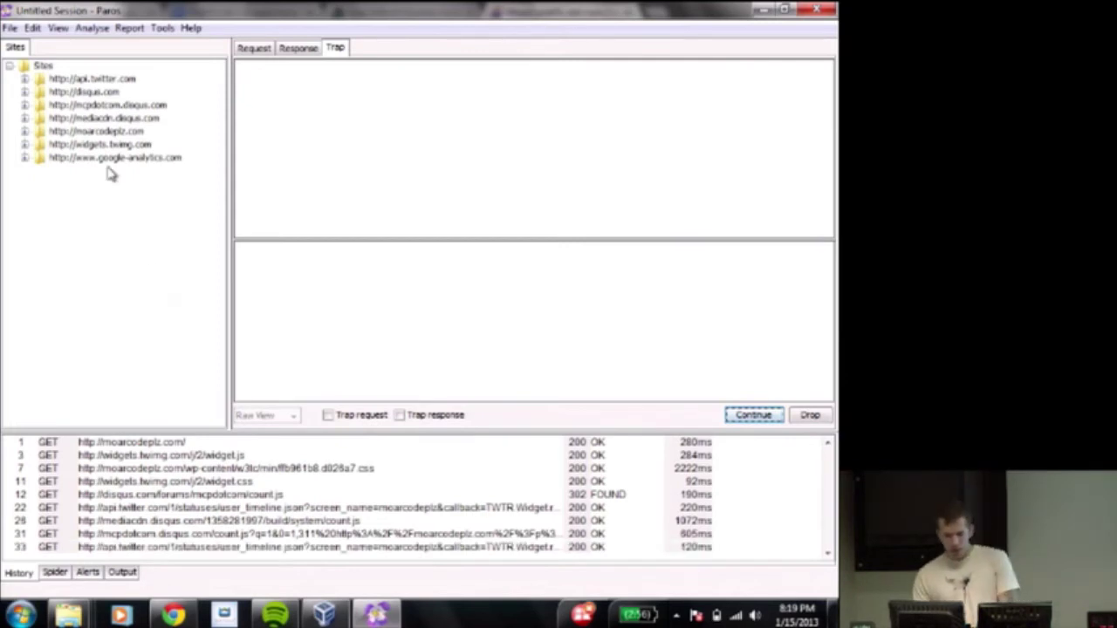
pyautogui.click(24, 131)
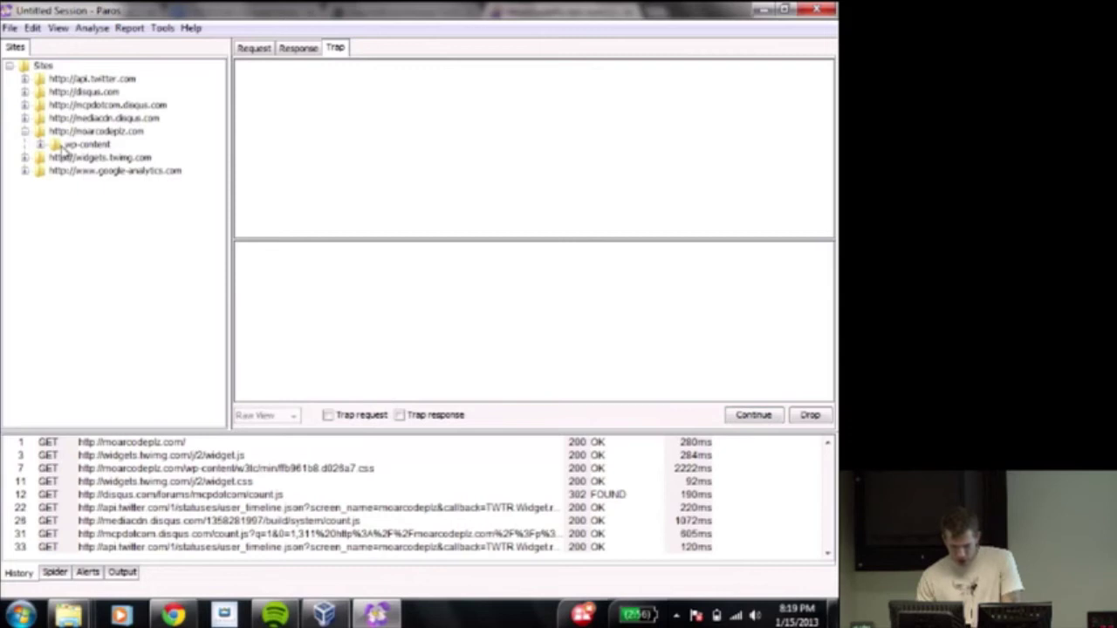
pyautogui.doubleClick(58, 146)
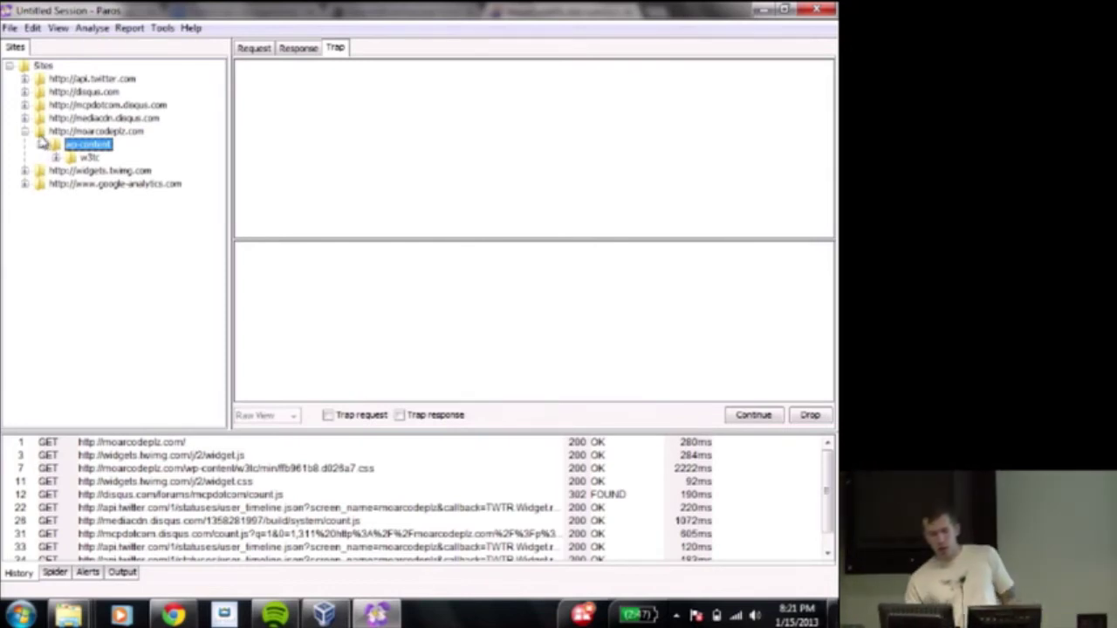
pyautogui.doubleClick(40, 131)
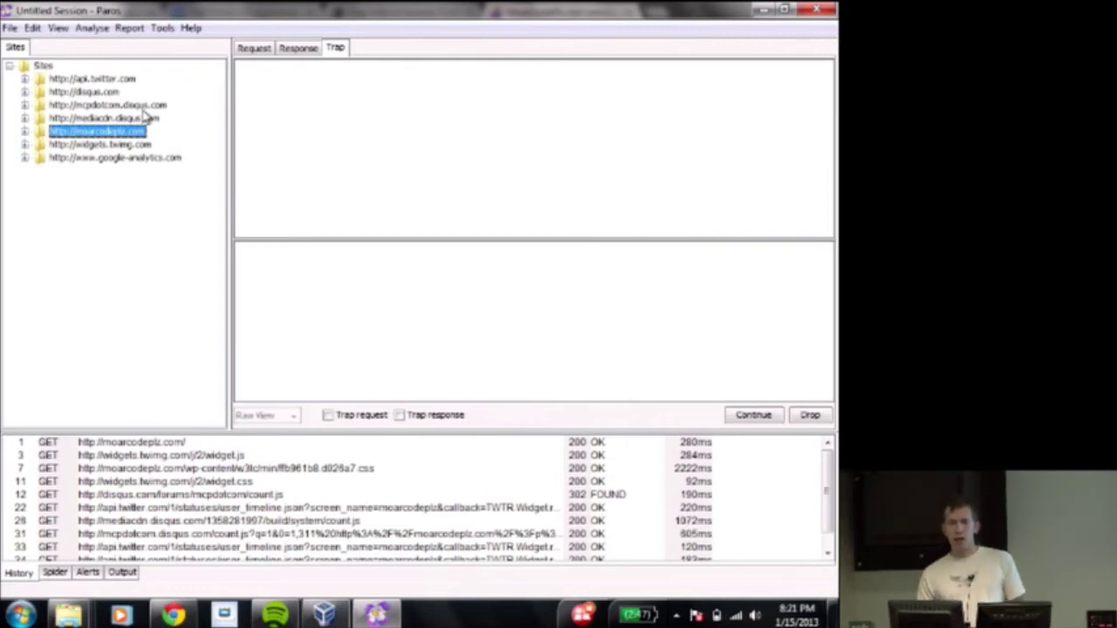
pyautogui.click(25, 132)
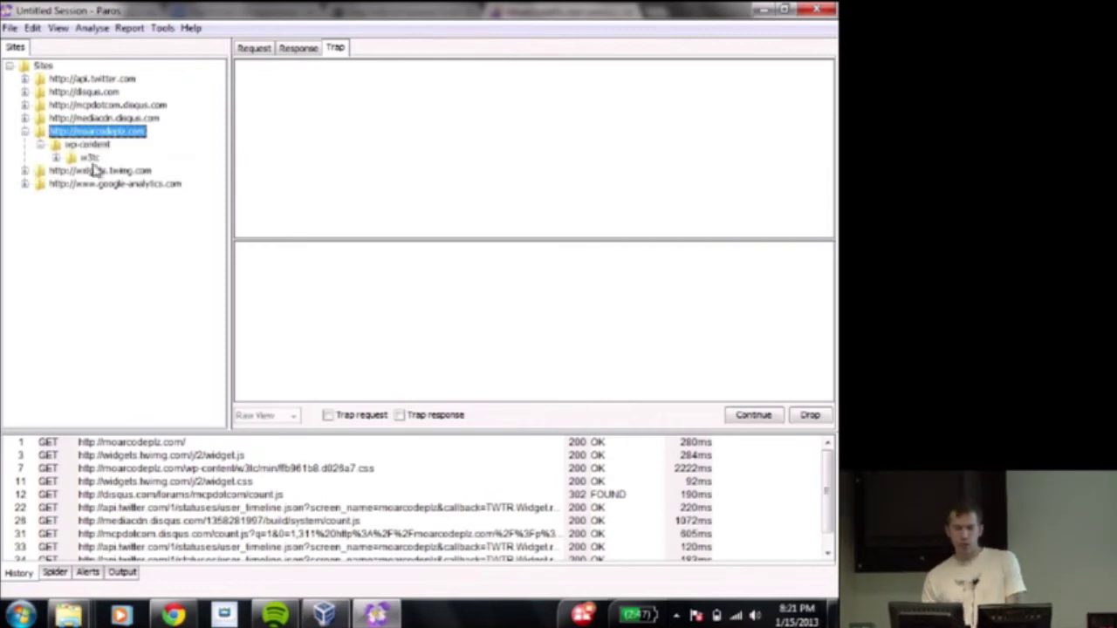
pyautogui.click(103, 31)
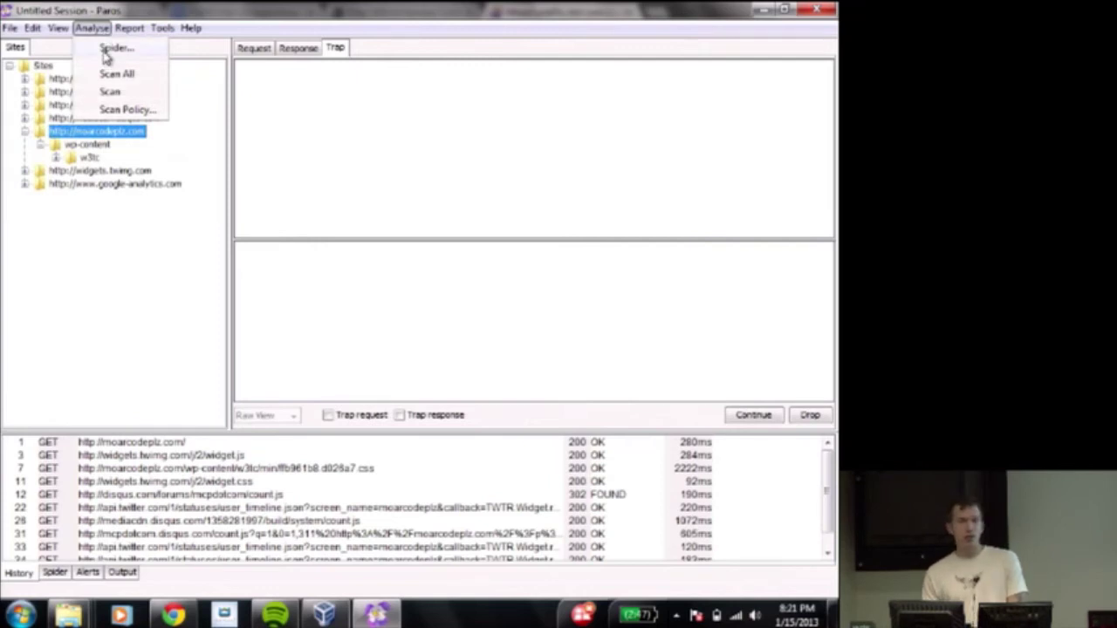
pyautogui.click(114, 49)
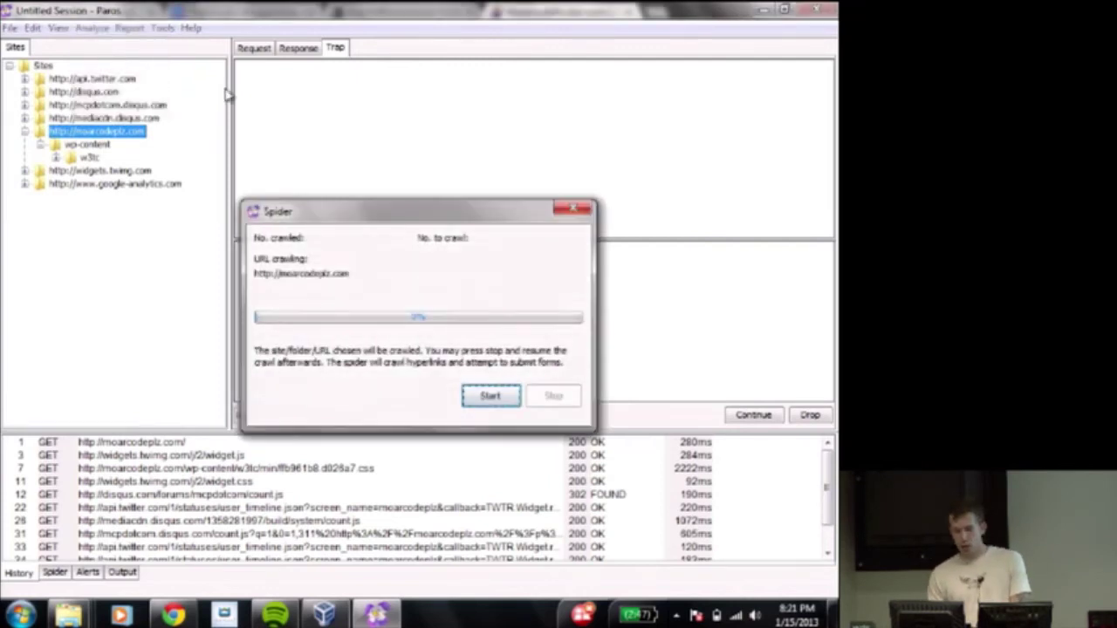
pyautogui.click(507, 403)
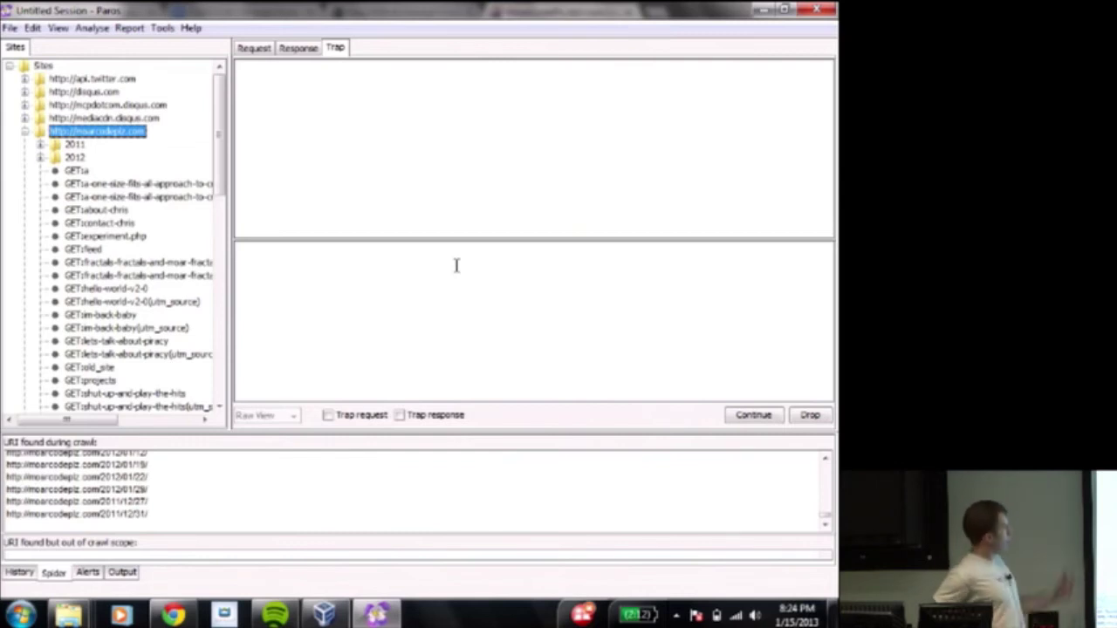
pyautogui.press('XF86MonBrightnessUp')
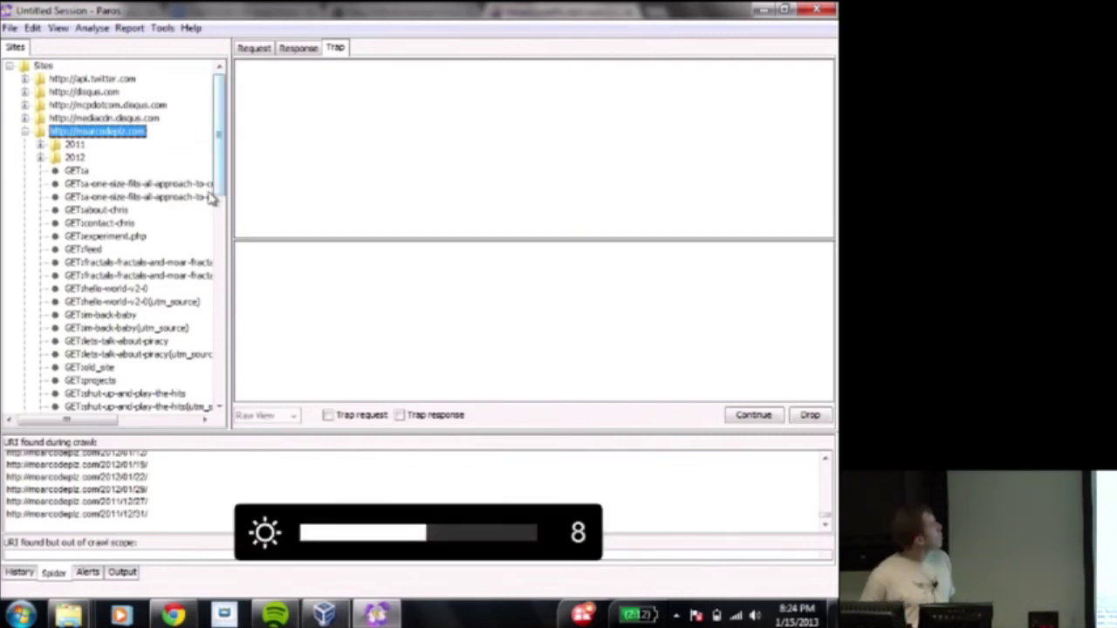
pyautogui.moveTo(217, 182); pyautogui.dragTo(218, 398)
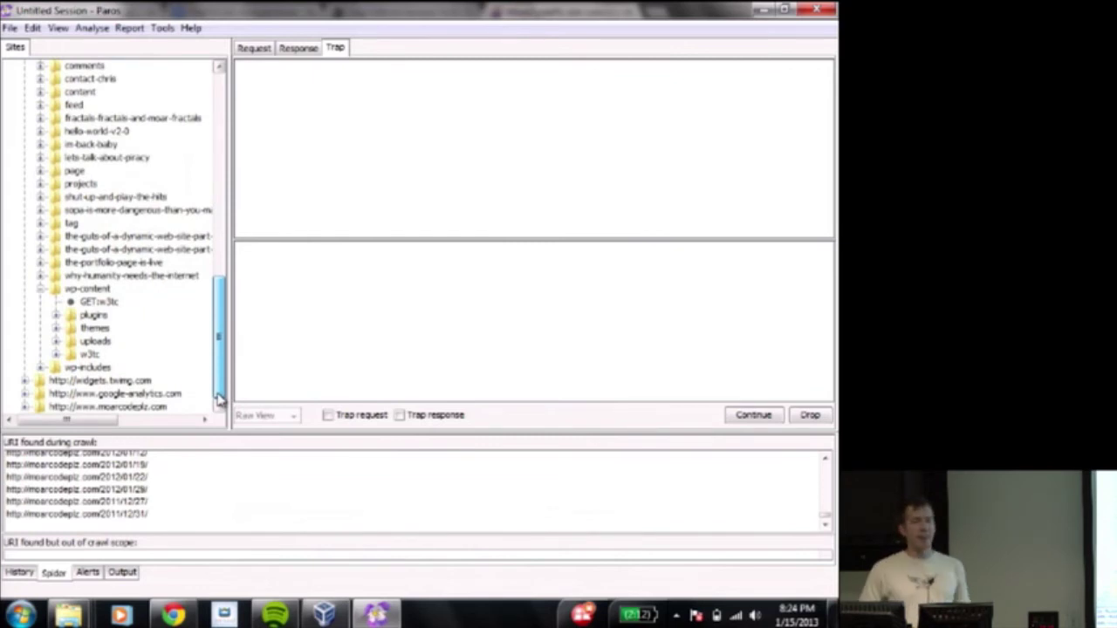
pyautogui.moveTo(219, 398); pyautogui.dragTo(148, 265)
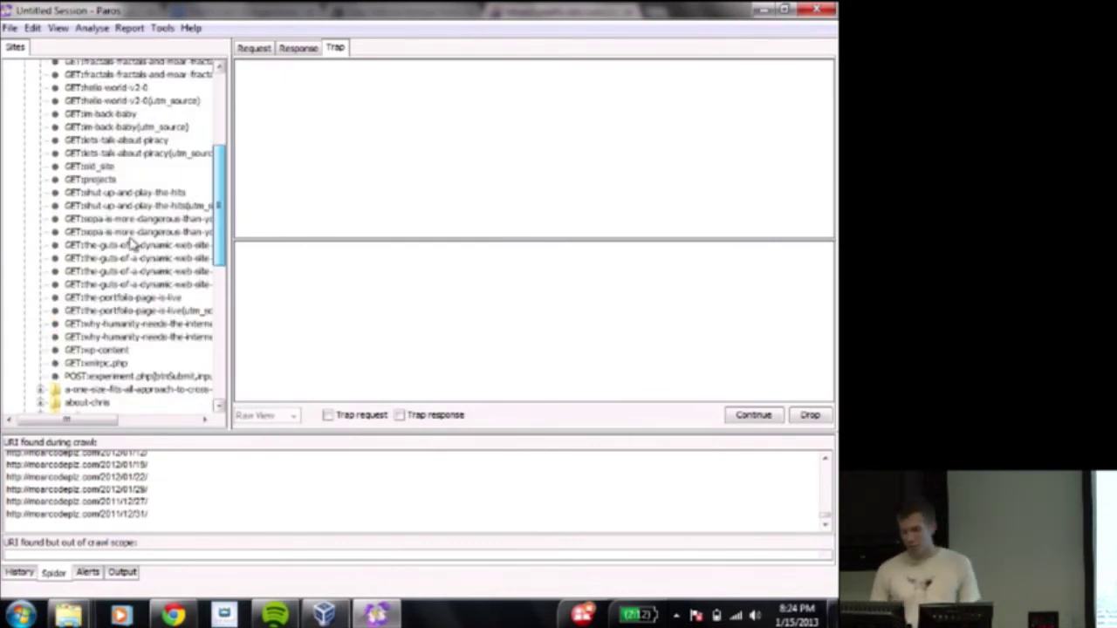
pyautogui.scroll(5, 105, 218)
pyautogui.click(35, 132)
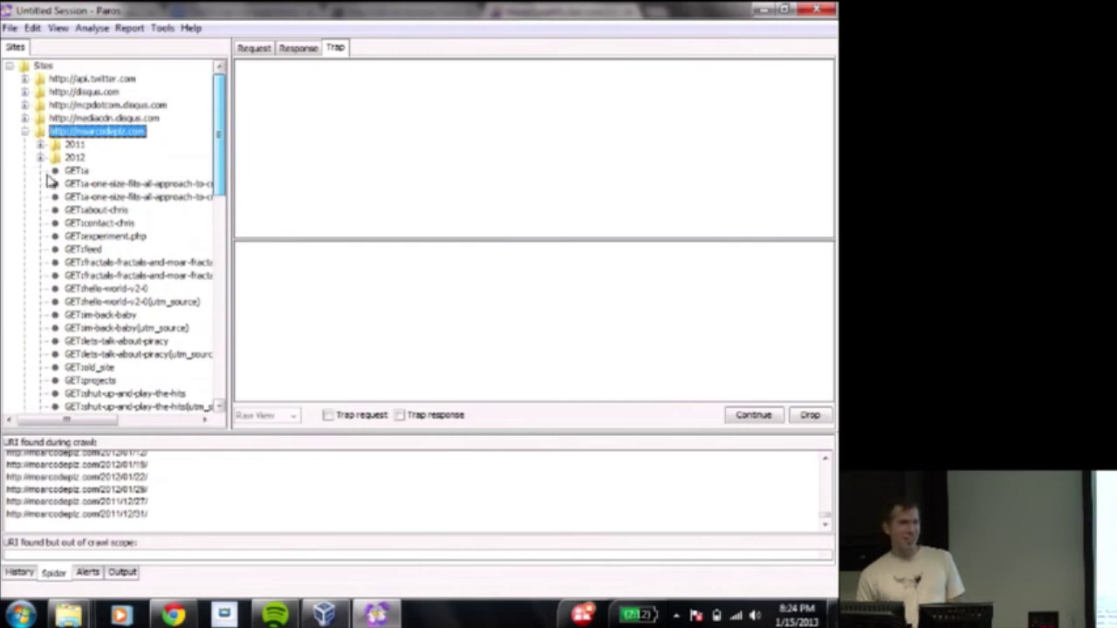
pyautogui.scroll(-3, 184, 226)
pyautogui.scroll(-3, 184, 226)
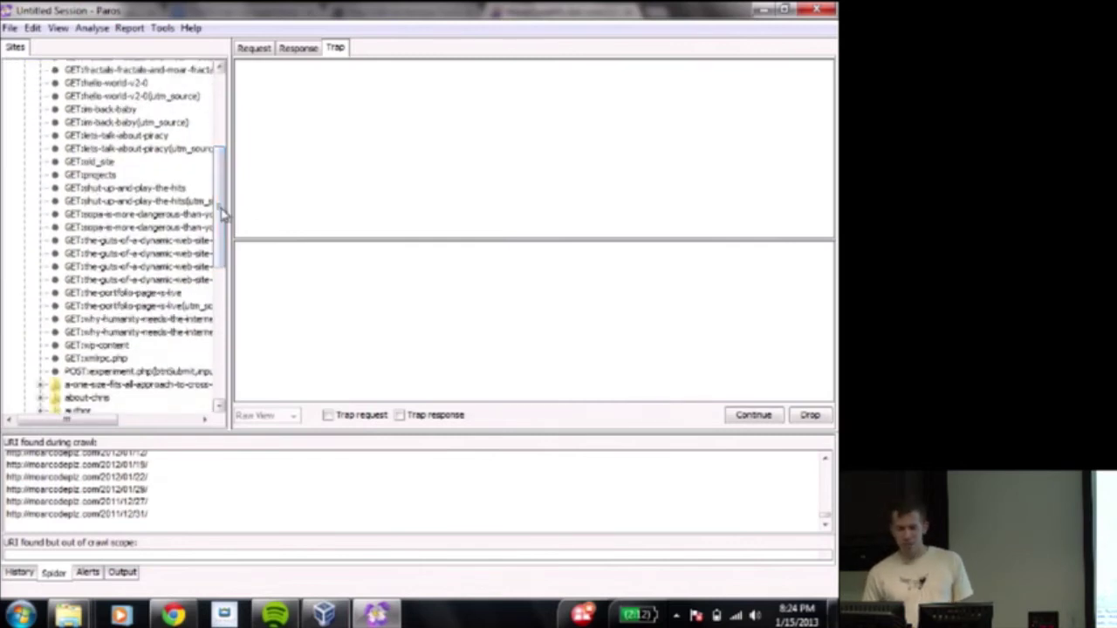